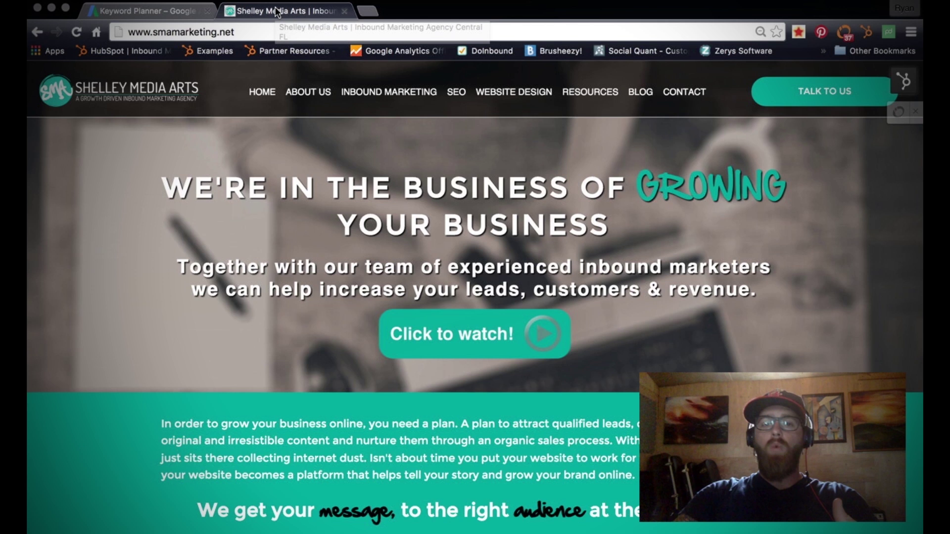
- Switch to the Keyword Planner – Google AdWords tab in Chrome
left_click(158, 14)
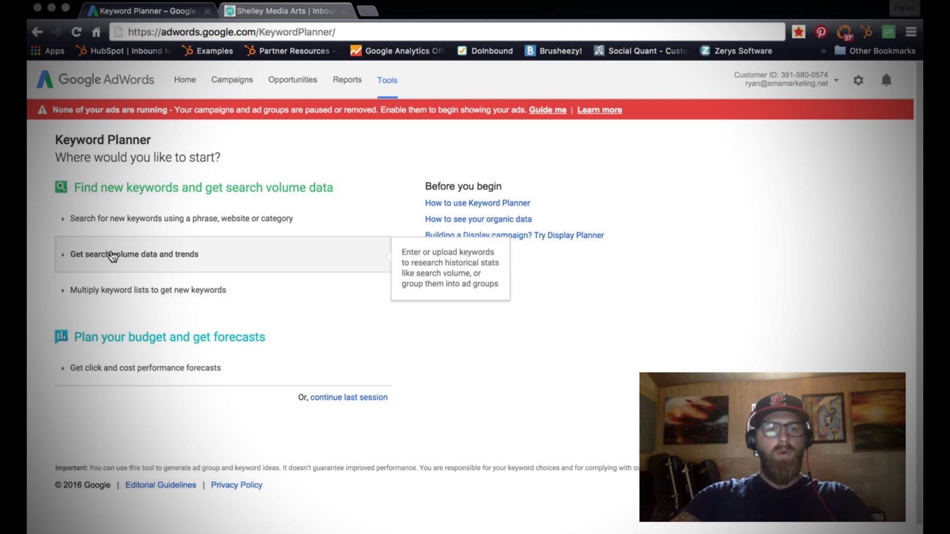
- Expand the 'Get search volume data and trends' option
left_click(113, 255)
scroll(373, 307, "down", 1)
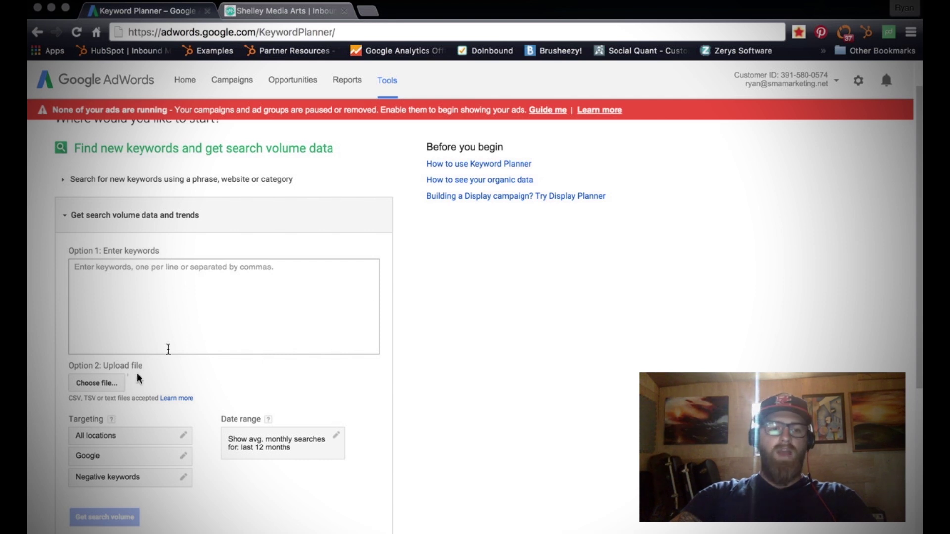
mouse_move(578, 531)
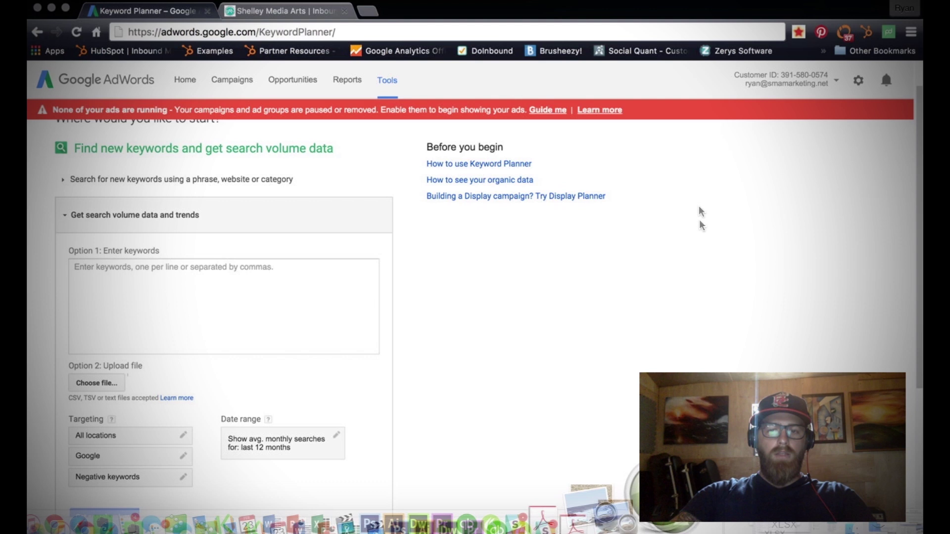
- Paste the Word keywords, seo through best website builder, into Option 1 and get search volume
key("ctrl+Left")
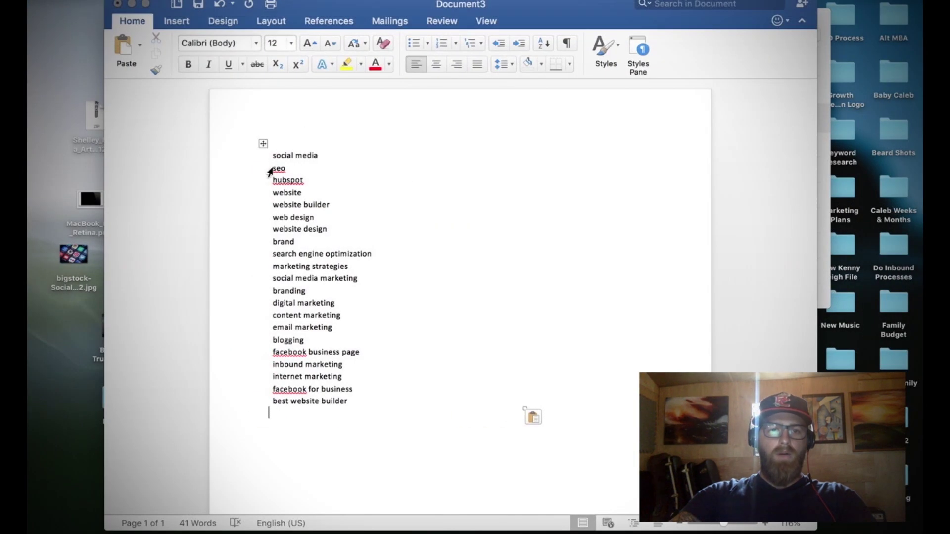
left_click_drag(271, 169, 364, 394)
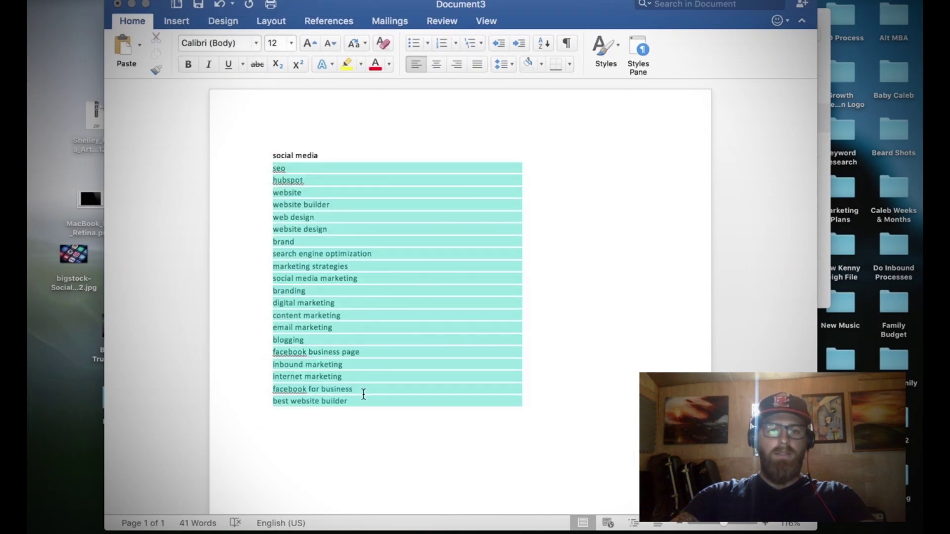
key("ctrl+Right")
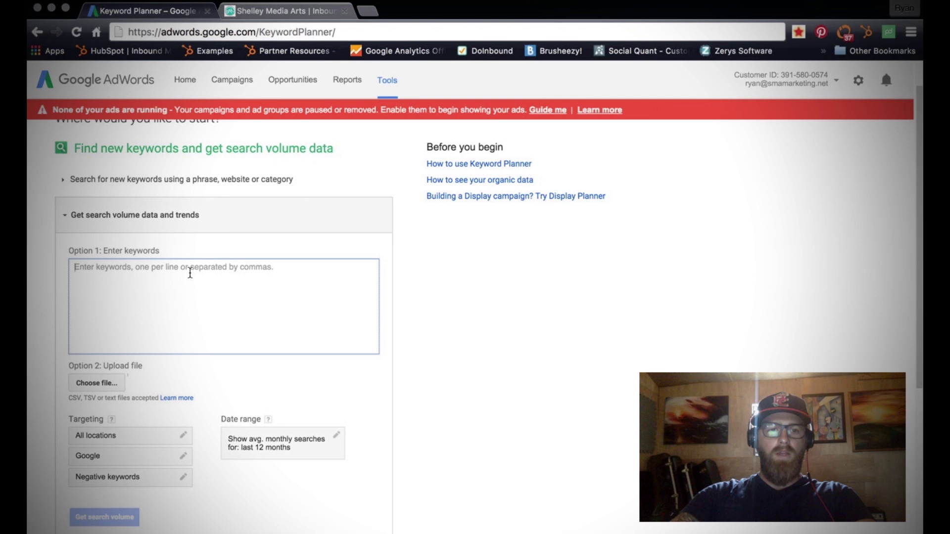
left_click(191, 275)
key("super+v")
scroll(189, 276, "up", 10)
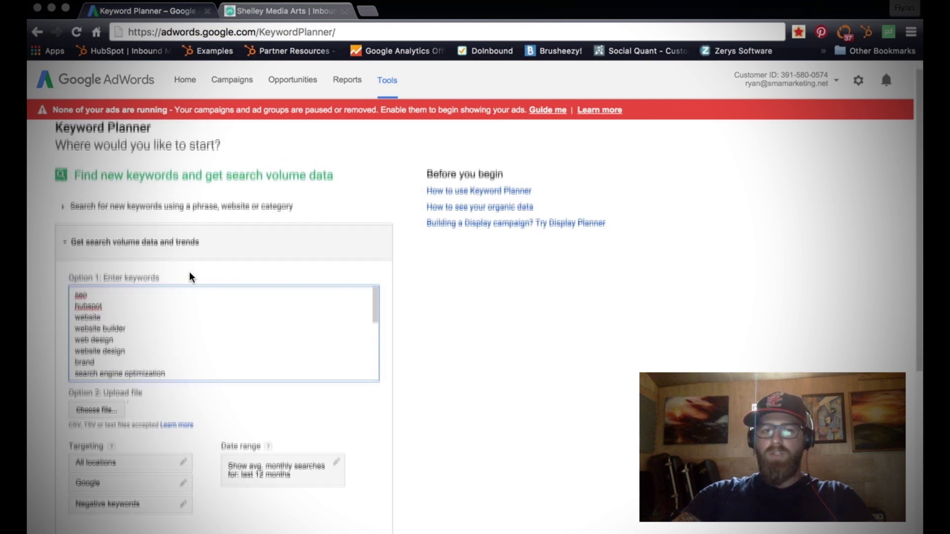
scroll(176, 320, "down", 4)
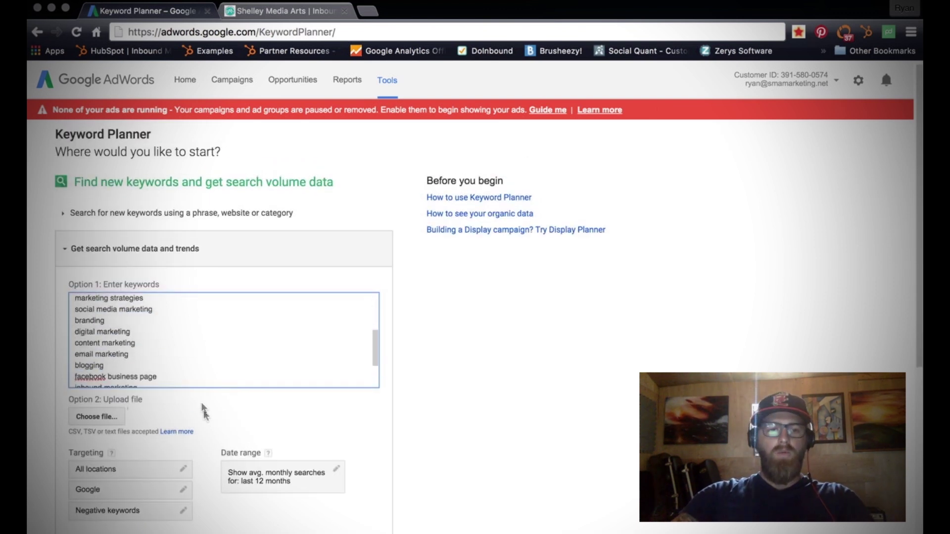
scroll(208, 418, "down", 2)
scroll(208, 418, "down", 1)
left_click(104, 475)
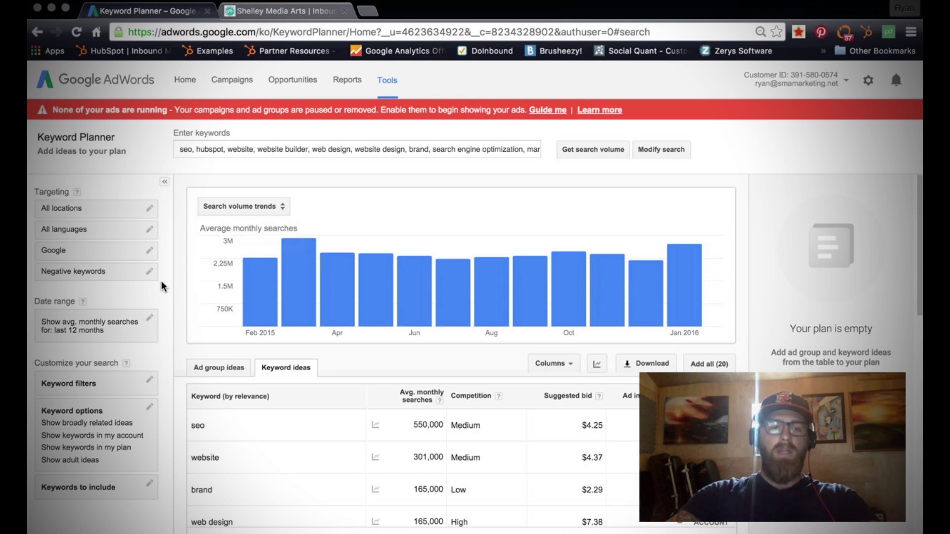
- Scroll through the Keyword ideas table to review each keyword's monthly searches, competition and bids
scroll(183, 304, "down", 1)
scroll(182, 303, "down", 3)
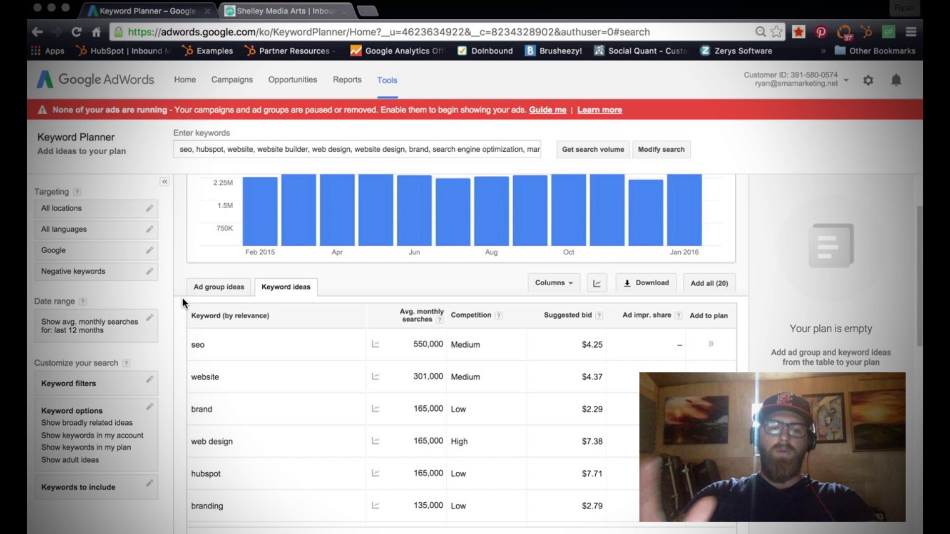
scroll(274, 367, "down", 1)
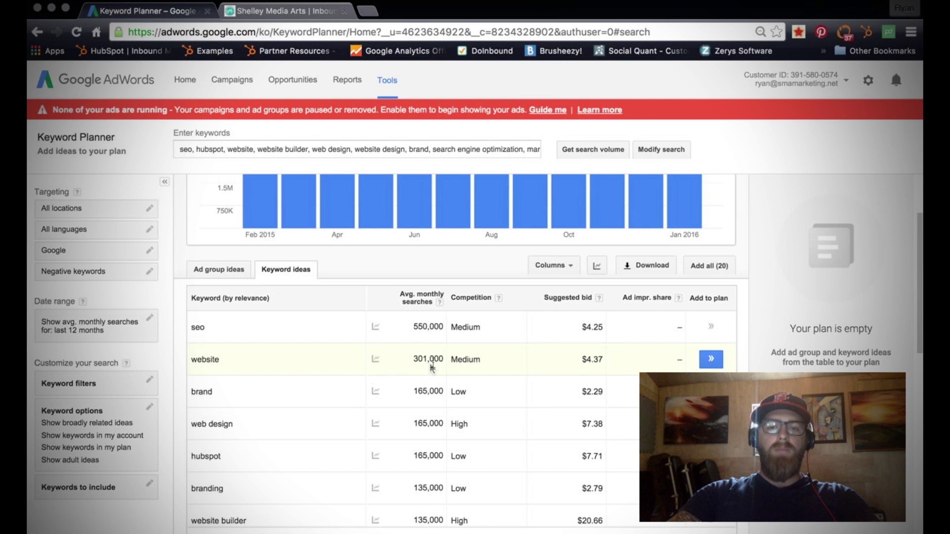
scroll(320, 371, "down", 5)
scroll(320, 371, "down", 3)
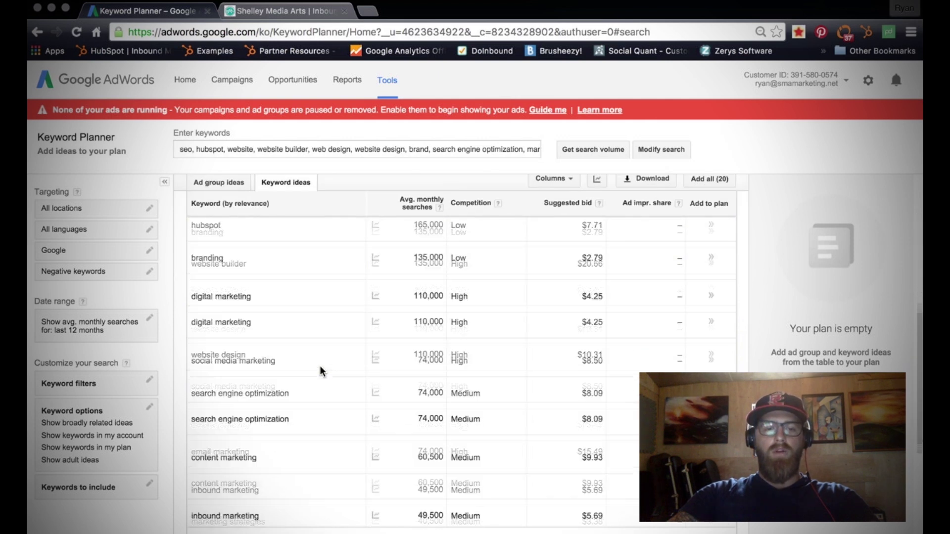
scroll(320, 371, "up", 10)
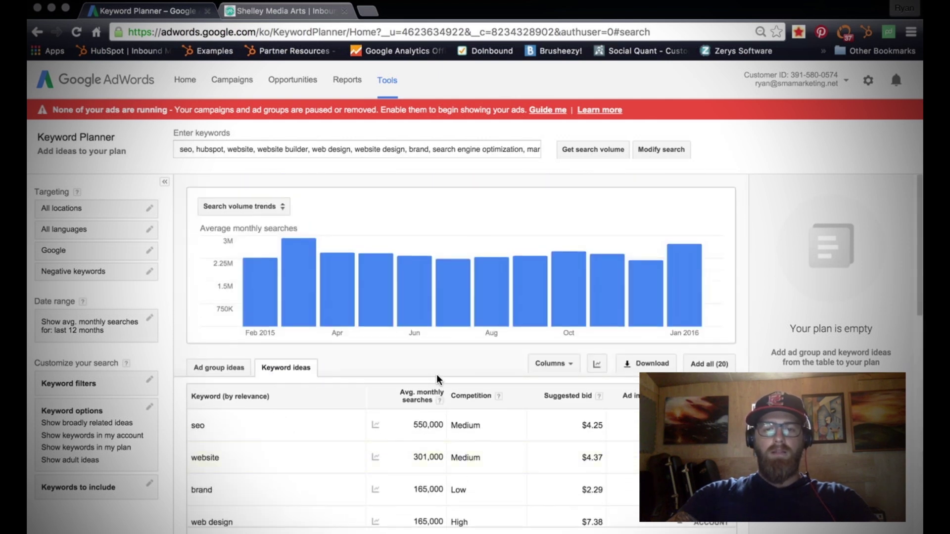
scroll(487, 360, "down", 1)
- Download the 20 keywords' historical statistics as an Excel CSV, save it, and open it in Excel
left_click(644, 341)
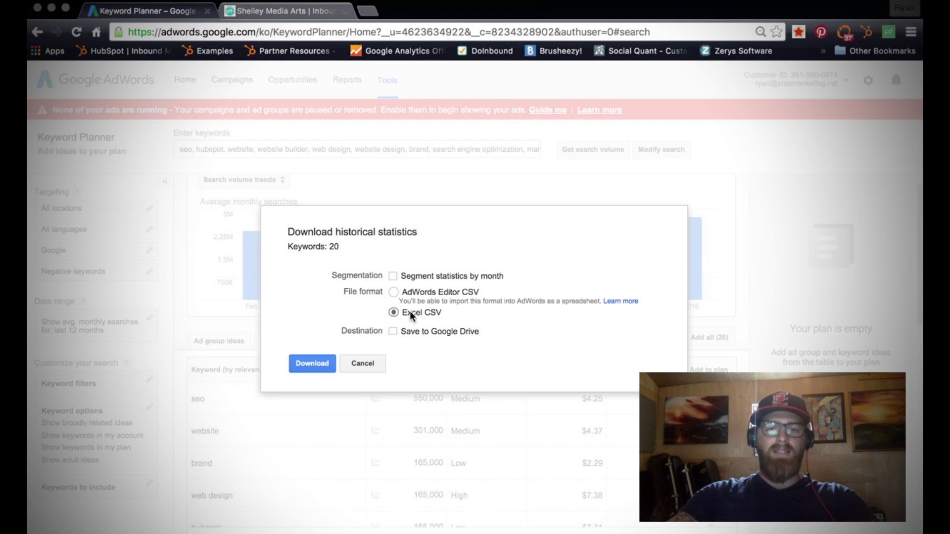
left_click(307, 361)
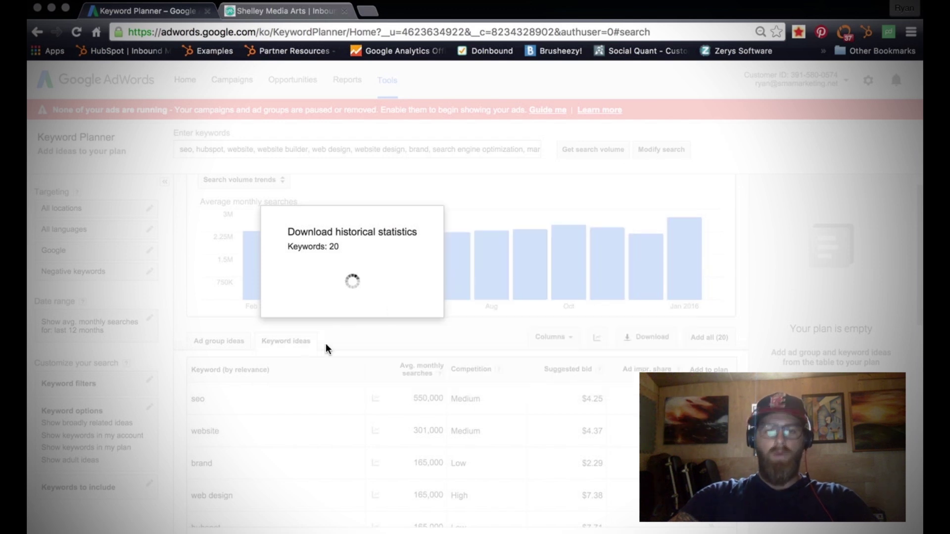
left_click(425, 338)
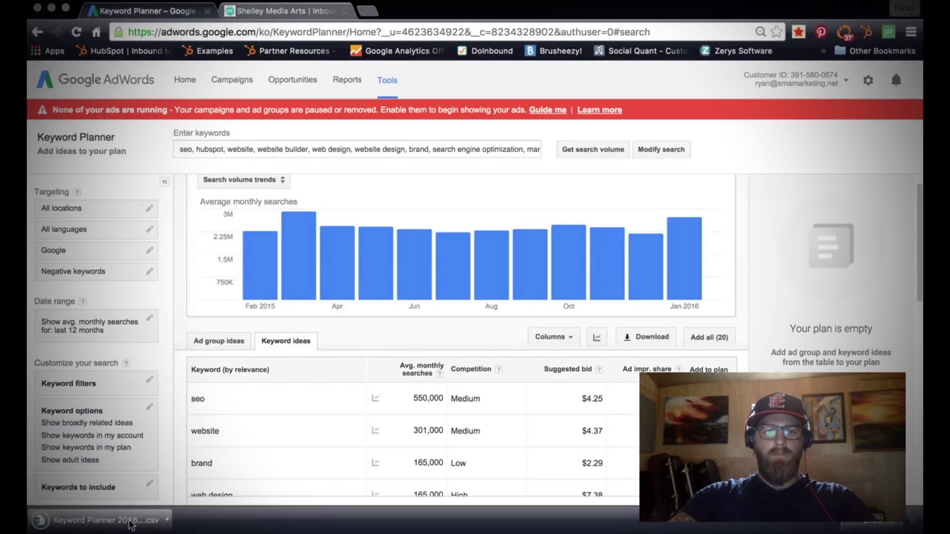
left_click(130, 524)
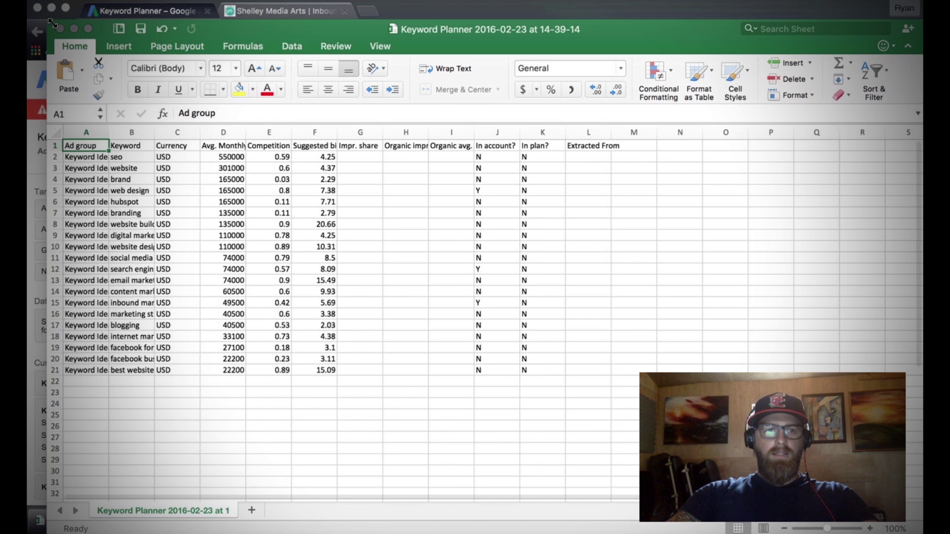
- Maximize the Excel window and inspect the Keyword, monthly searches and Competition columns
left_click(88, 28)
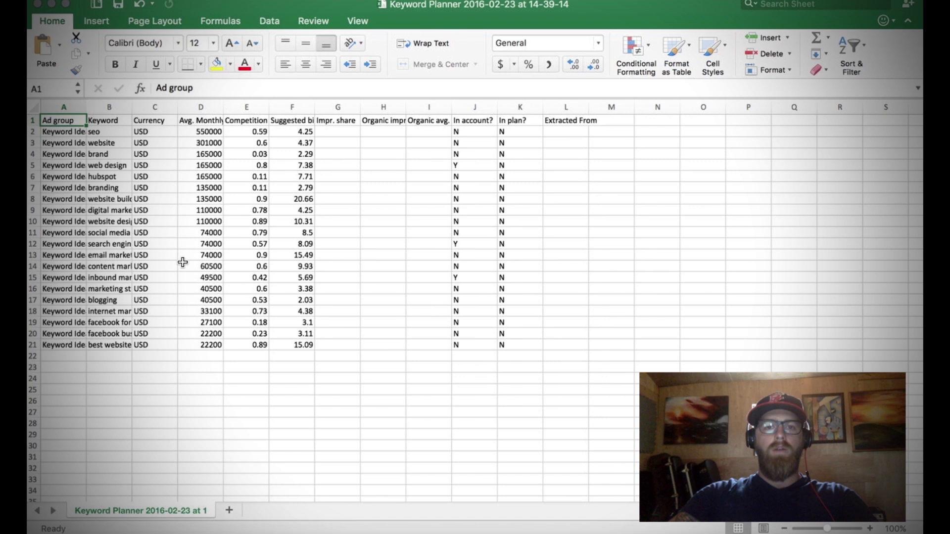
left_click(113, 107)
left_click(196, 108)
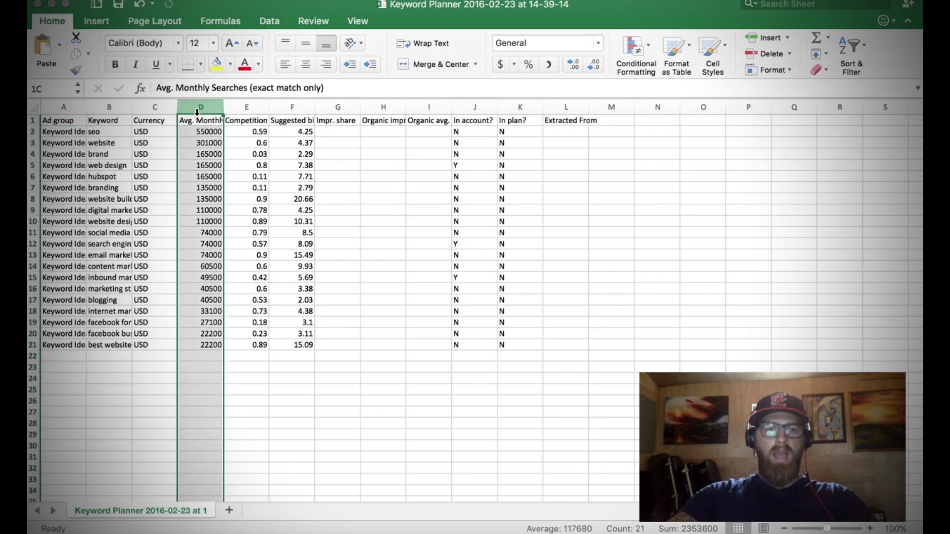
left_click(246, 108)
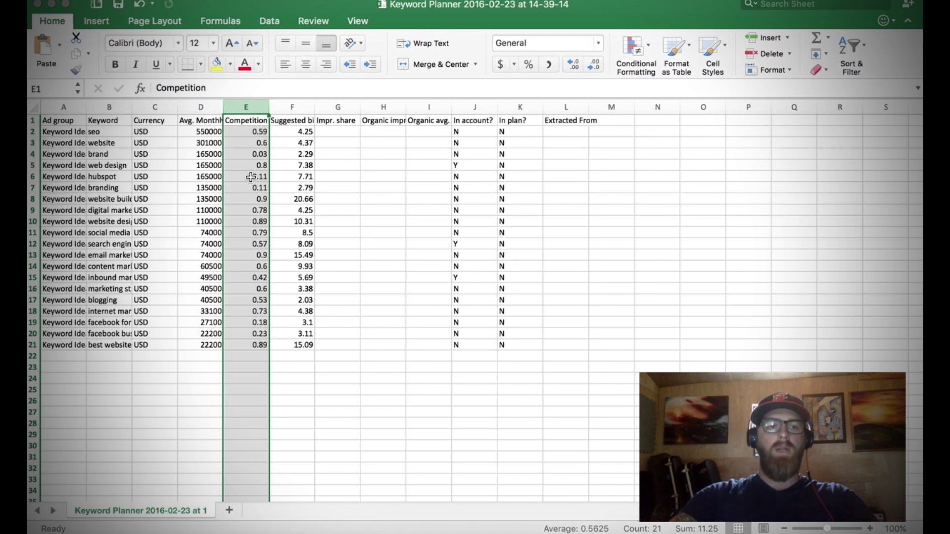
left_click(109, 130)
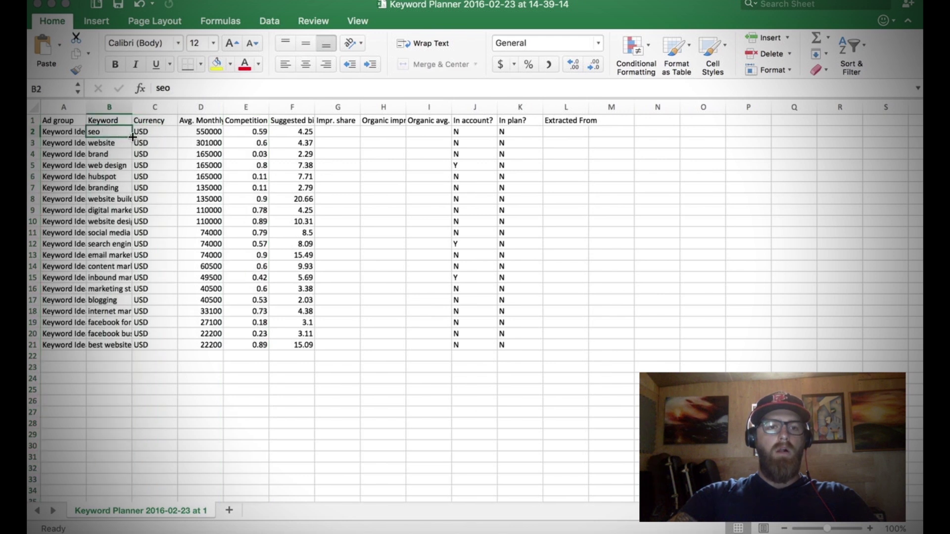
- Copy the 20 keywords B2:B21 from the export into the template's Keyword column at A2
left_click_drag(133, 137, 116, 349)
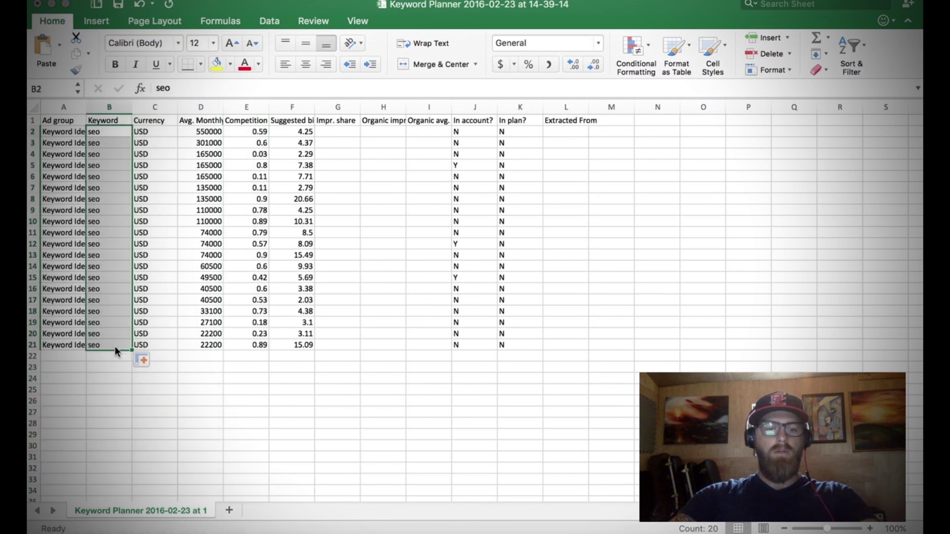
key("super+z")
left_click(123, 137)
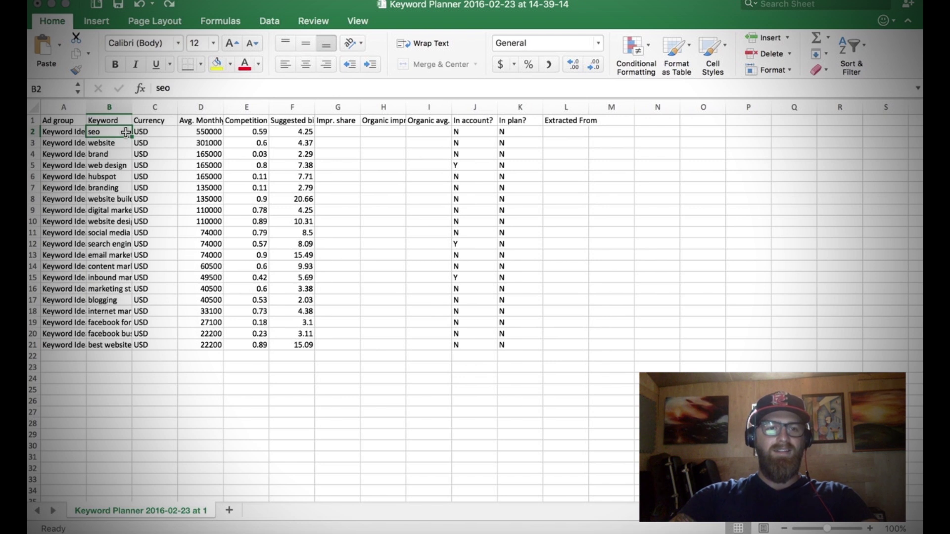
left_click(110, 107)
left_click(106, 143)
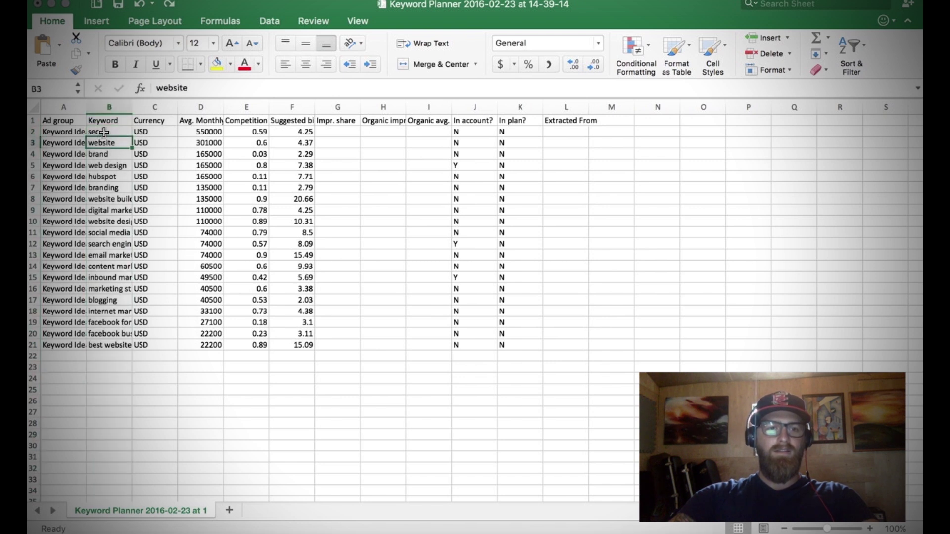
left_click(104, 132)
left_click_drag(104, 145, 114, 345)
key("super+c")
key("super+grave")
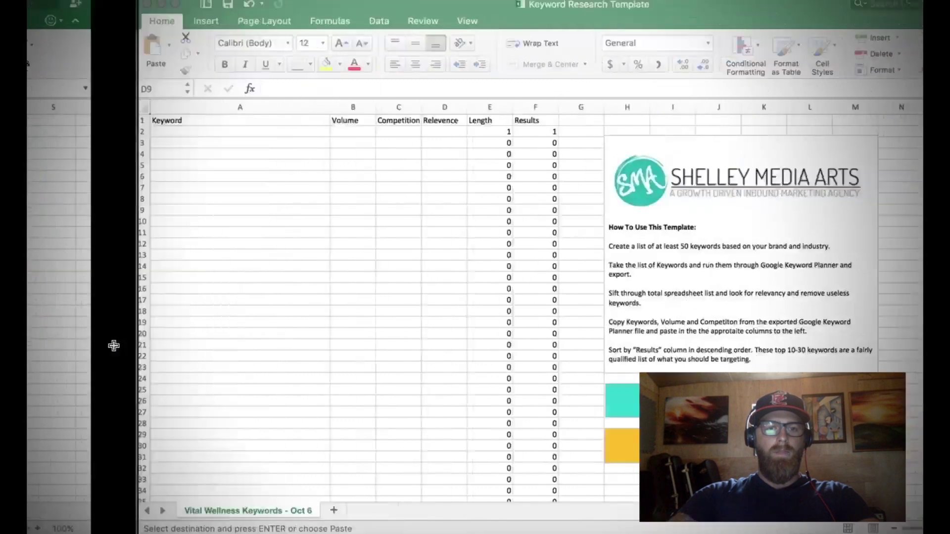
left_click(102, 133)
key("super+v")
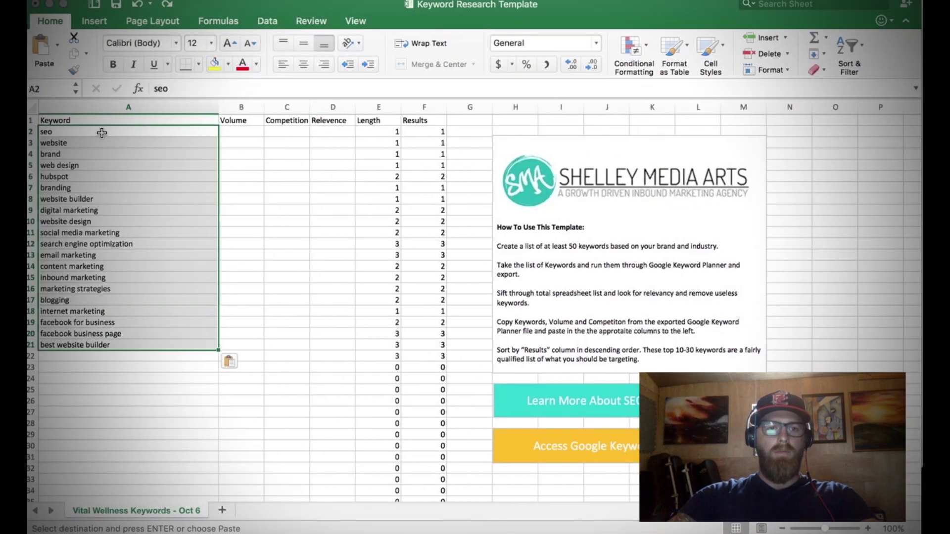
- Copy the search volumes D2:D21 into the template's Volume column at B2
key("super+grave")
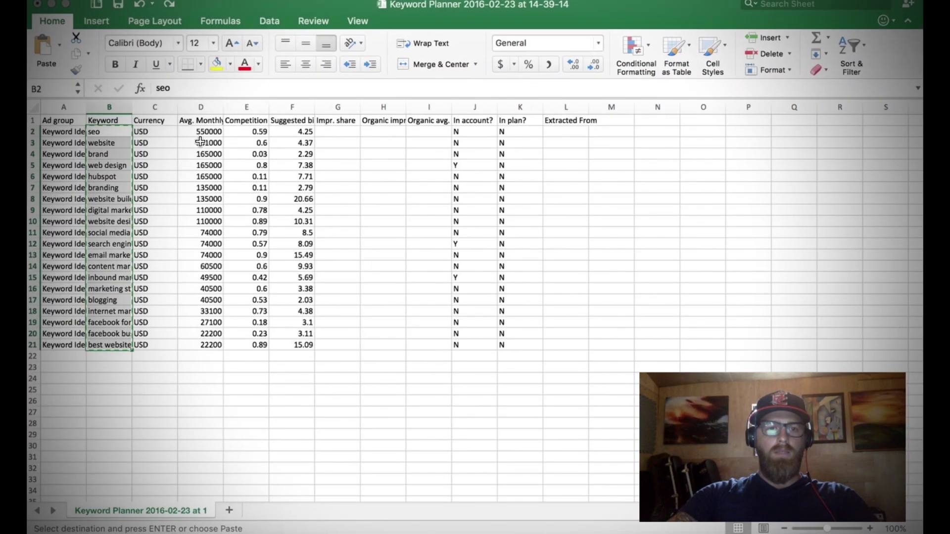
left_click(210, 133)
left_click_drag(211, 134, 209, 343)
key("super+c")
key("super+grave")
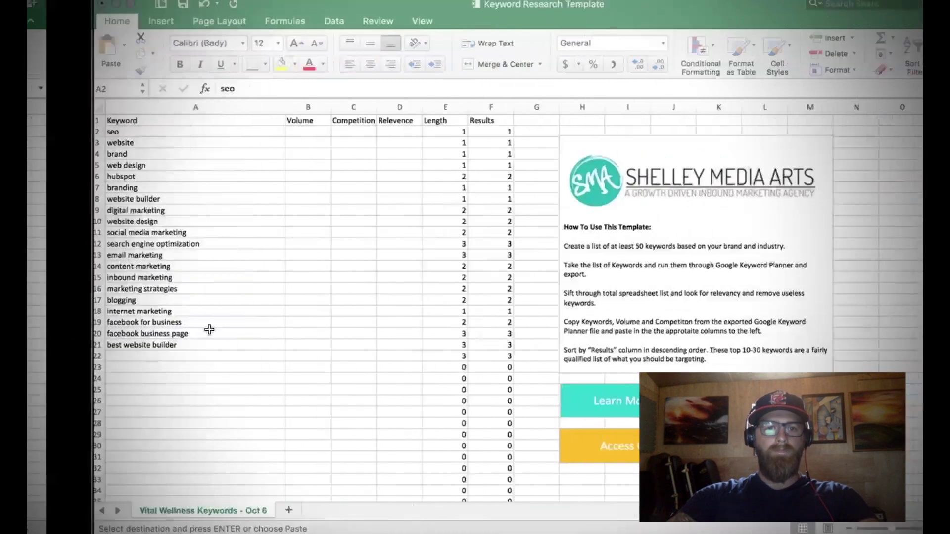
left_click(239, 132)
key("super+v")
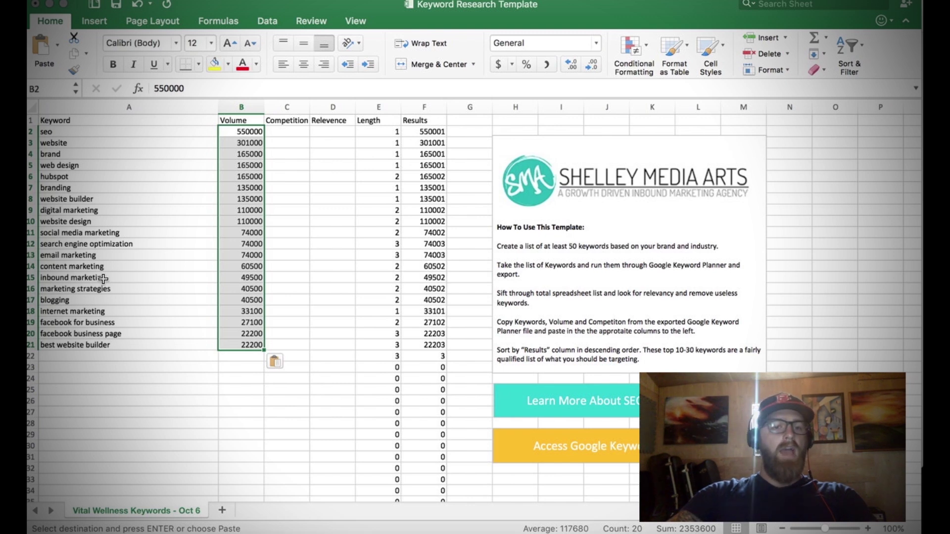
- Copy the competition scores E2:E21 into the template's Competition column at C2
key("super+grave")
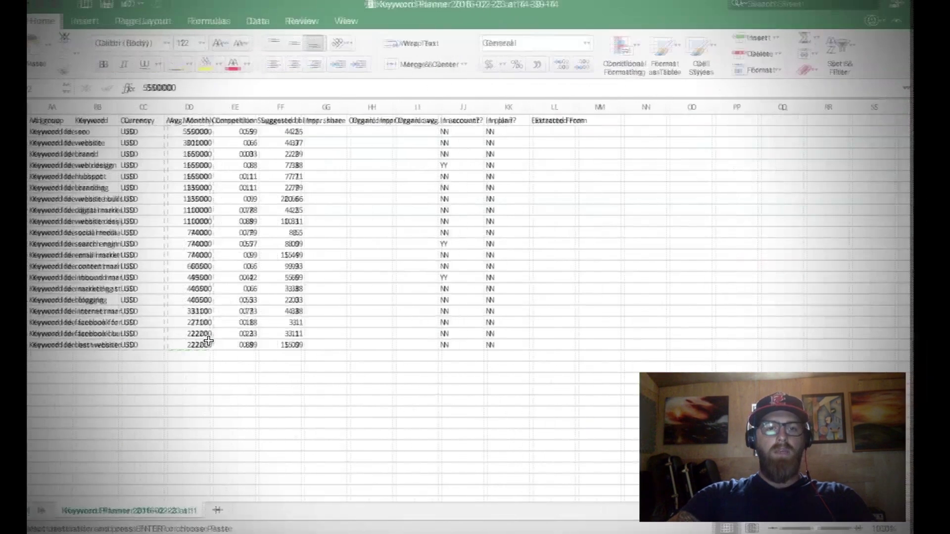
left_click_drag(253, 133, 250, 349)
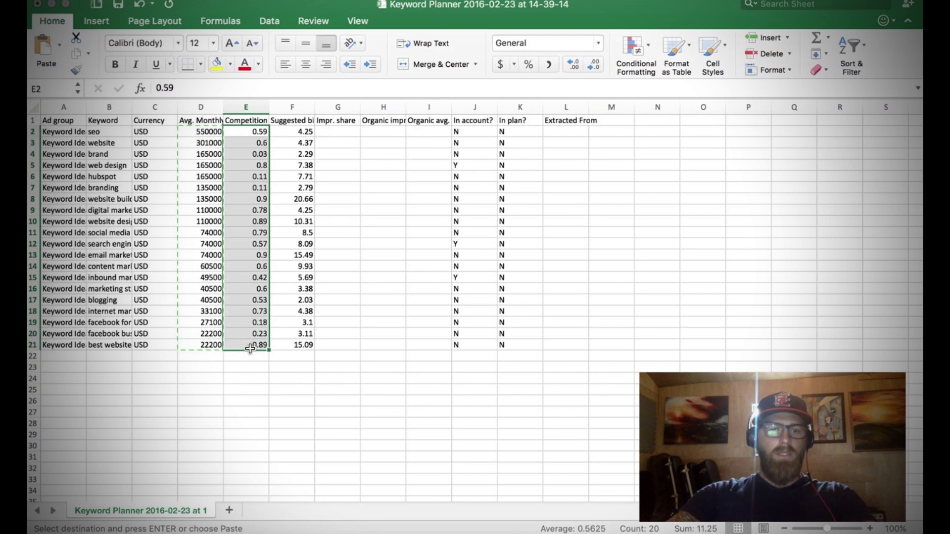
key("cmd+c")
key("super+grave")
left_click(295, 136)
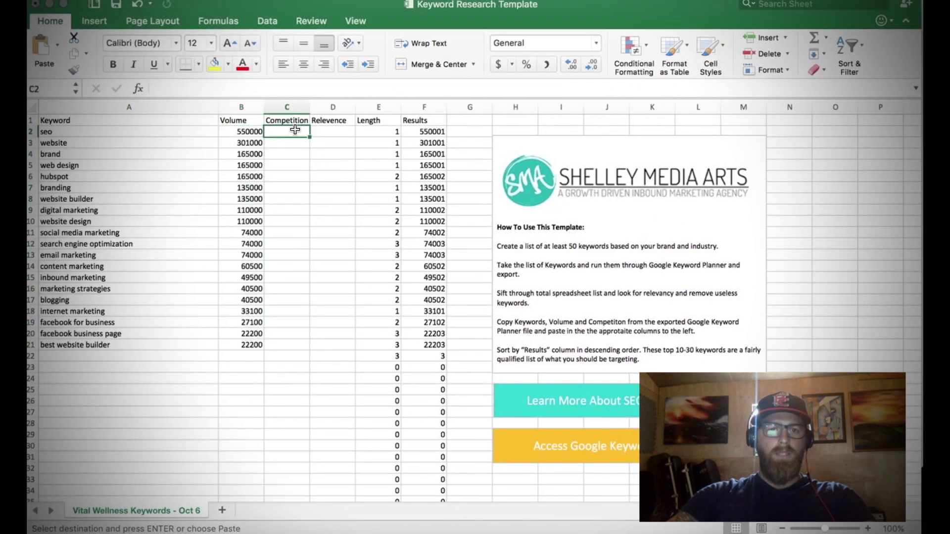
key("super+v")
- Close the Keyword Planner export without saving
key("super+grave")
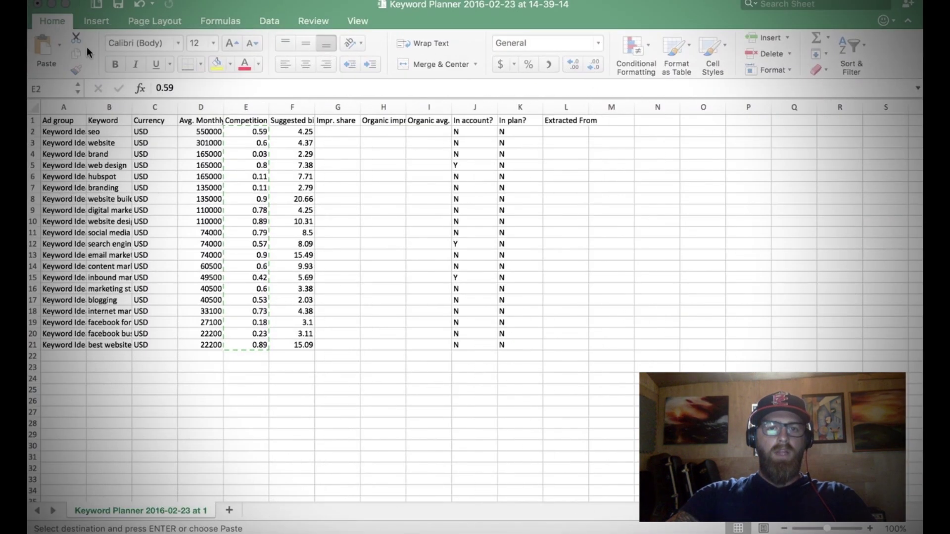
left_click(37, 5)
left_click(423, 107)
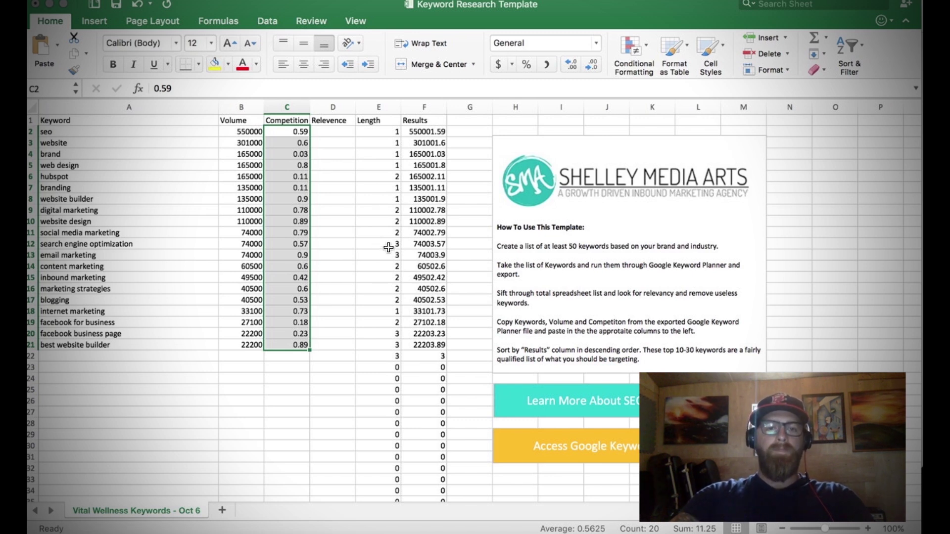
- Enter relevance scores 8, 5, 2, 7, 4, 2, 5 and 7 in D2:D9
left_click(328, 130)
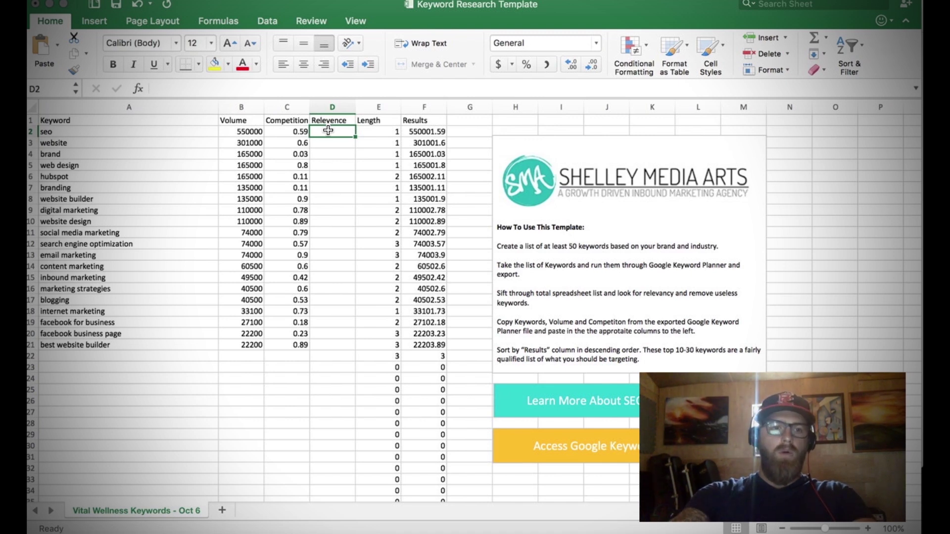
type("8")
left_click(332, 145)
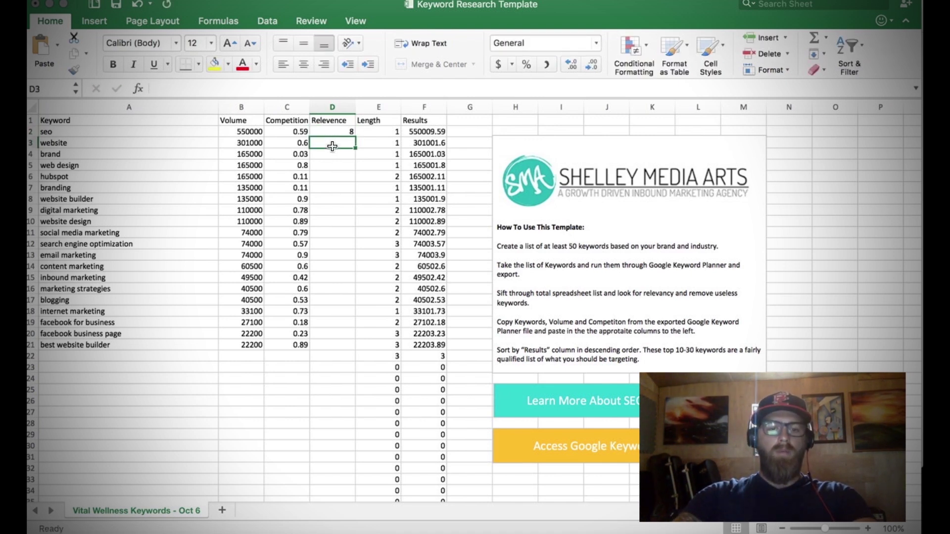
type("5")
left_click(331, 157)
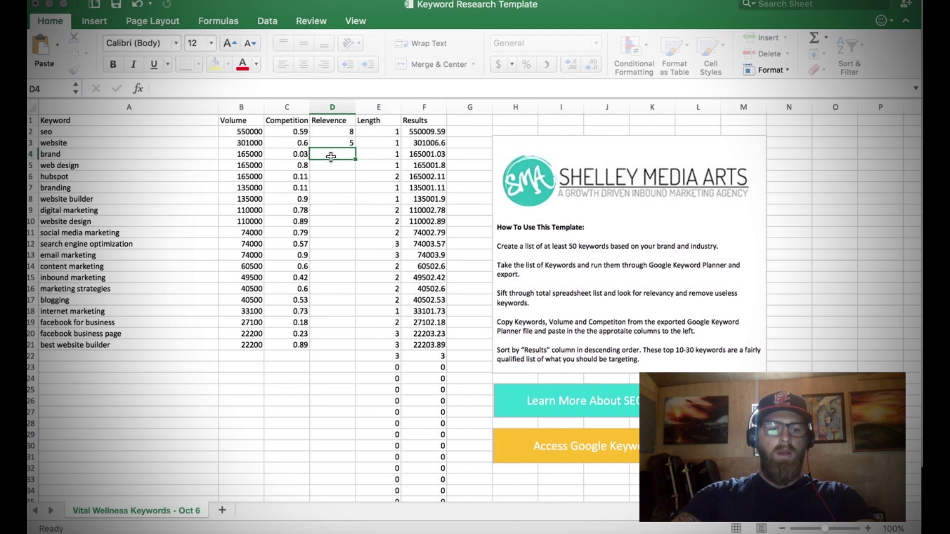
type("2")
left_click(331, 166)
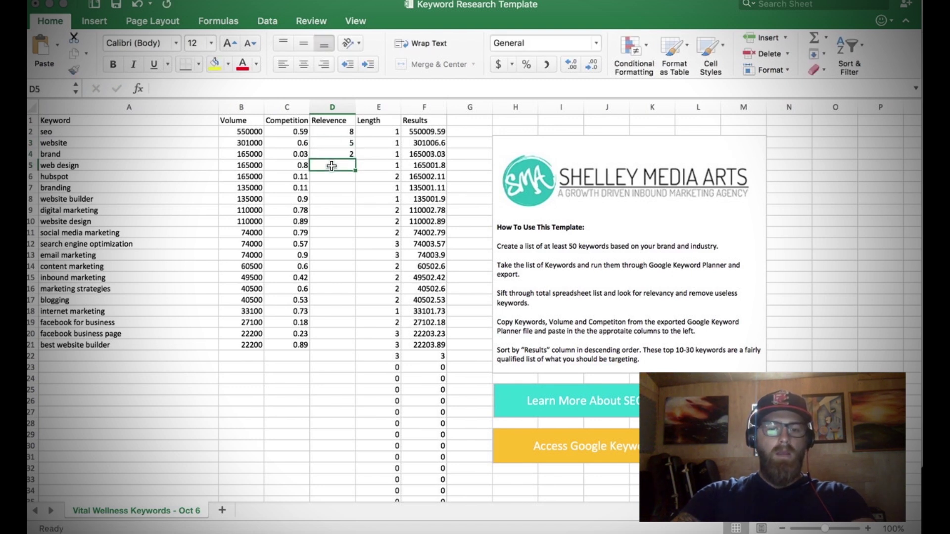
type("7")
left_click(332, 177)
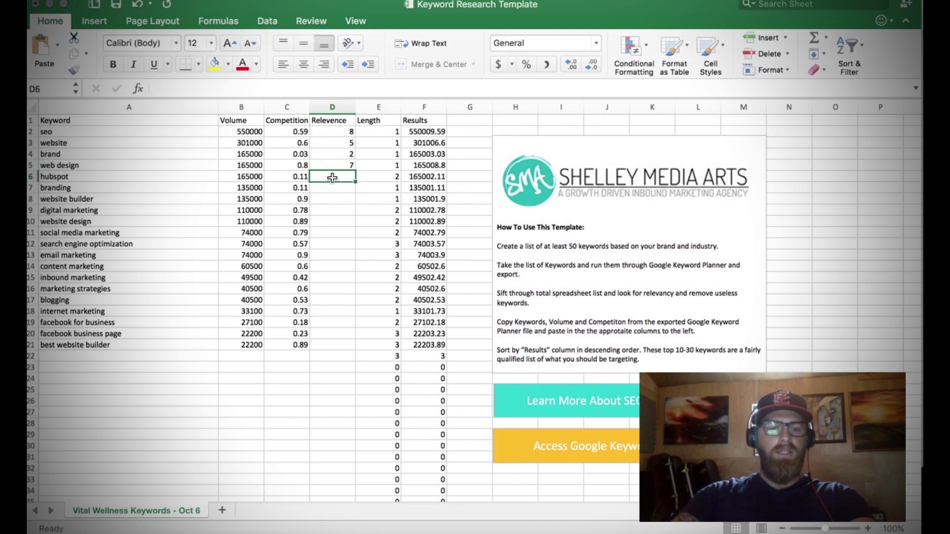
type("4")
left_click(333, 191)
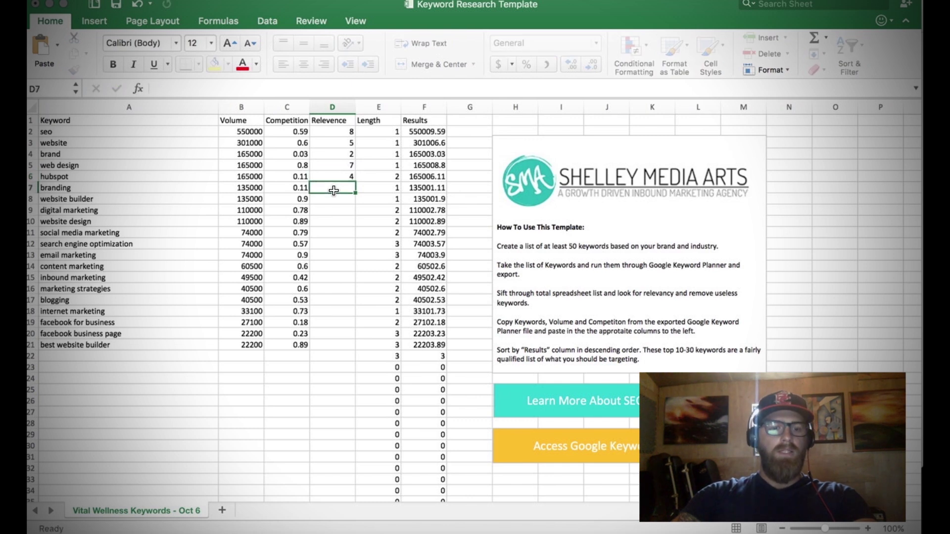
type("2")
left_click(332, 201)
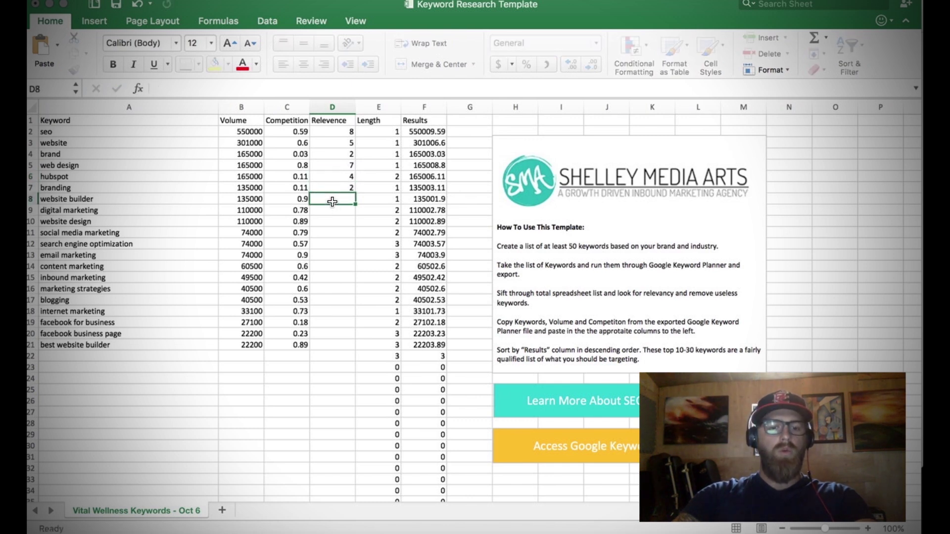
type("5")
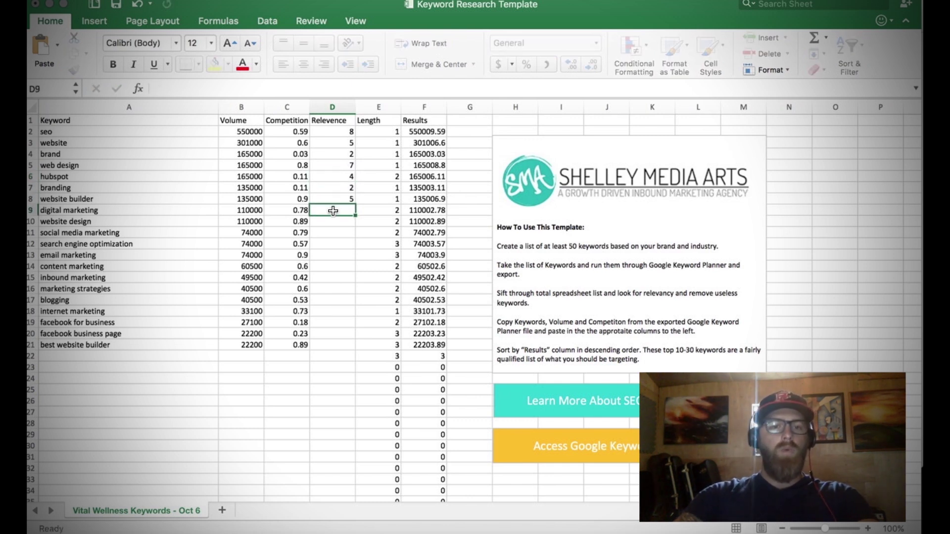
left_click(333, 211)
type("7")
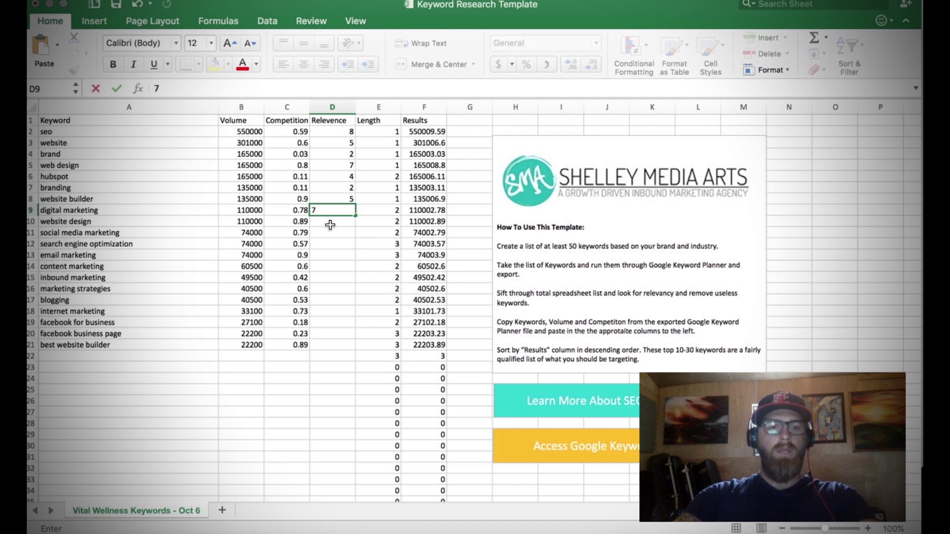
left_click(330, 222)
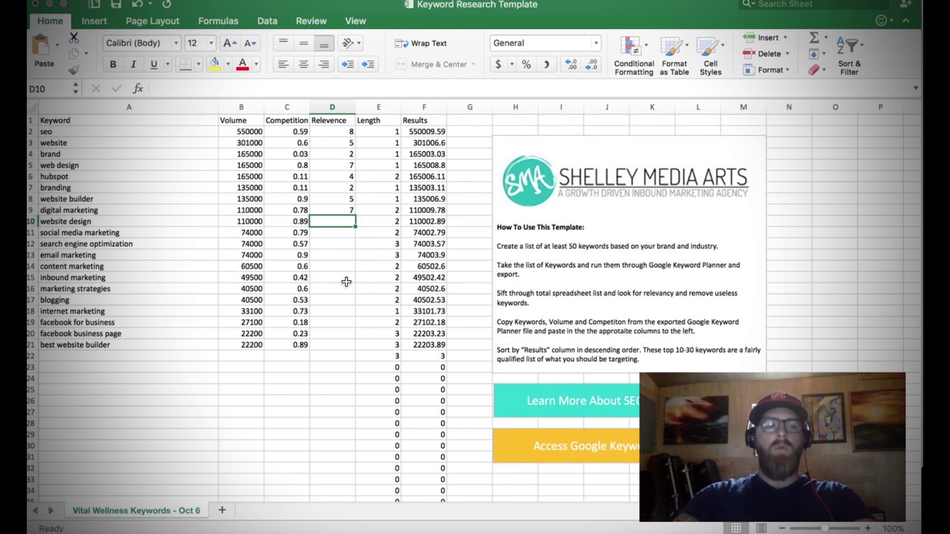
- Score website design through inbound marketing as 7, 4, 8, 6, 7 and 9
type("7")
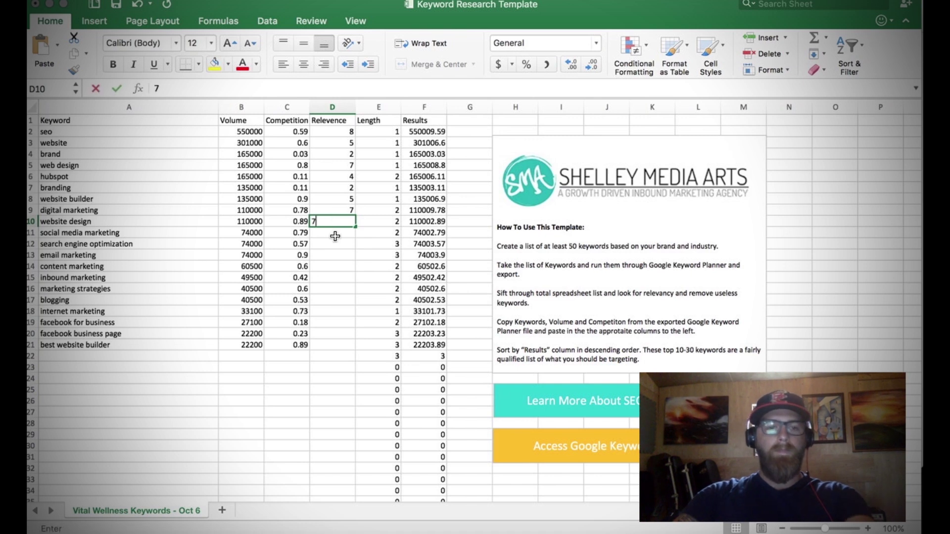
left_click_drag(335, 233, 335, 238)
left_click(336, 233)
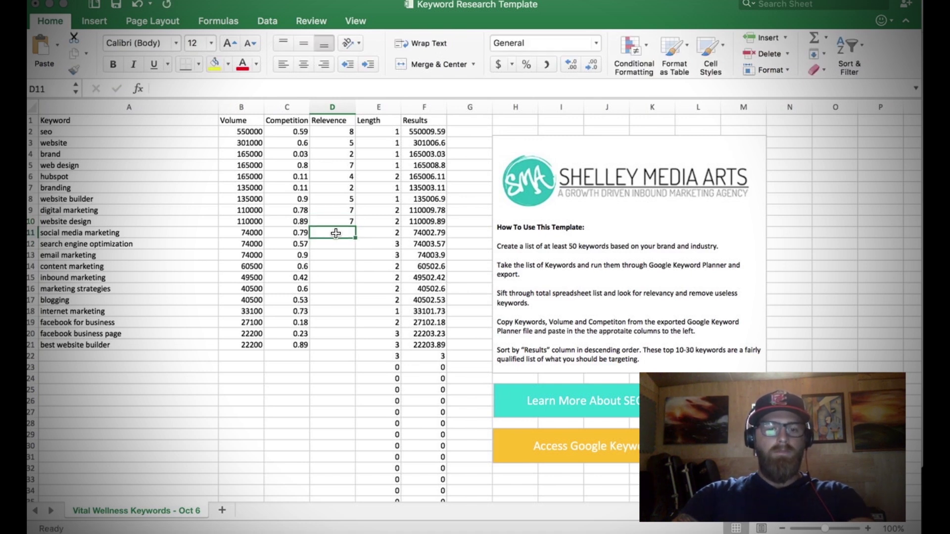
type("4")
key("Return")
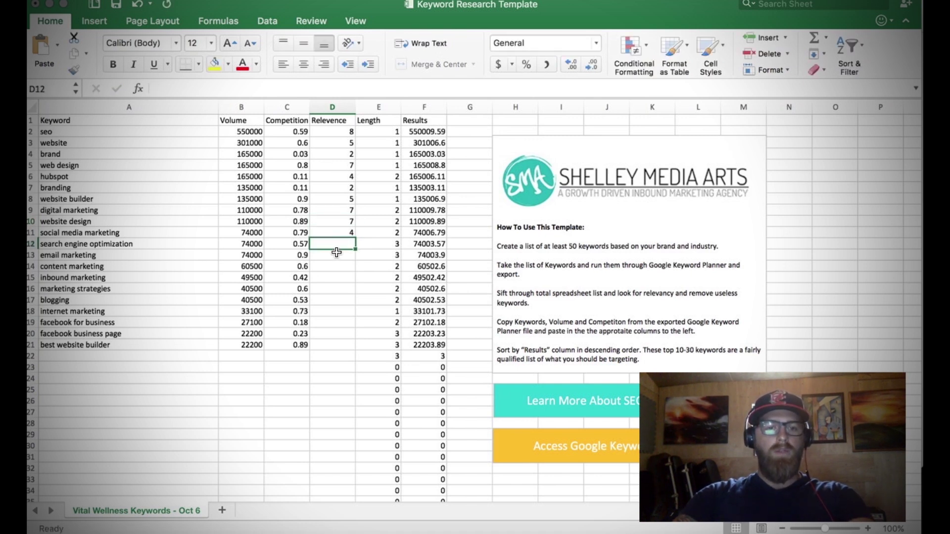
type("8")
key("Return")
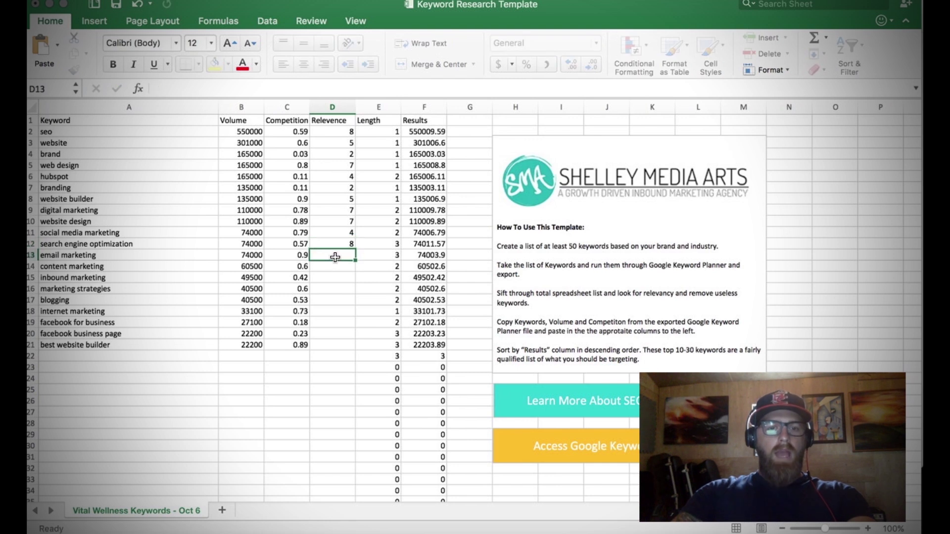
type("6")
key("Return")
type("7")
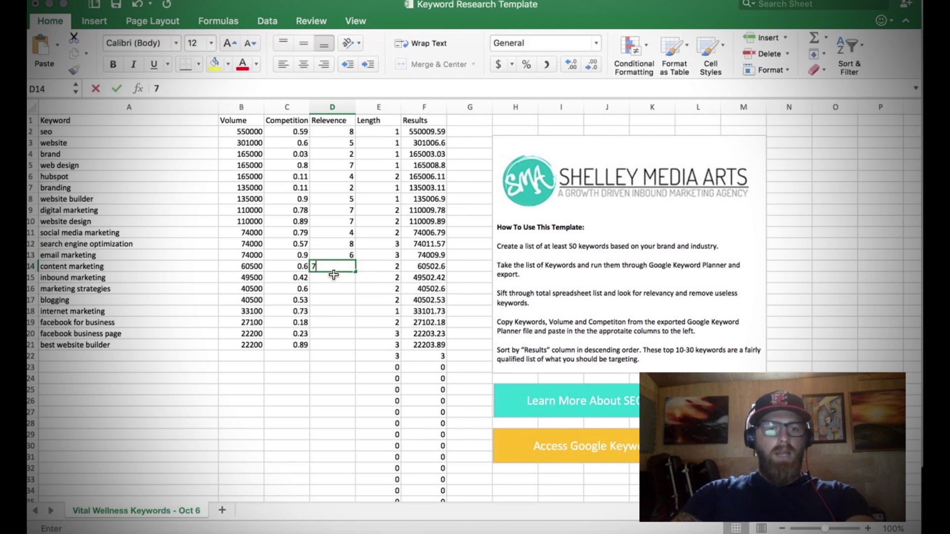
key("Return")
type("9")
key("Return")
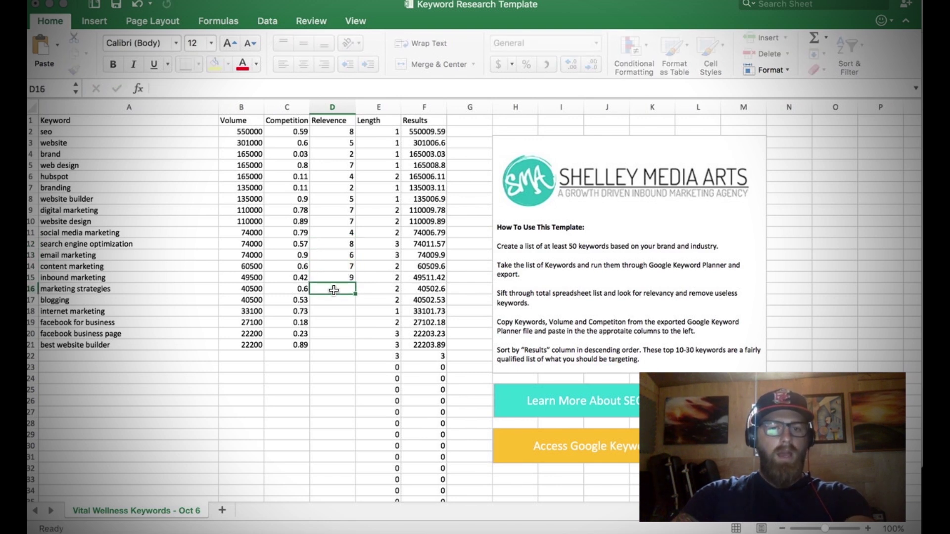
- Score marketing strategies through best website builder as 8, 6, 9, 3, 3 and 3
type("8")
key("Return")
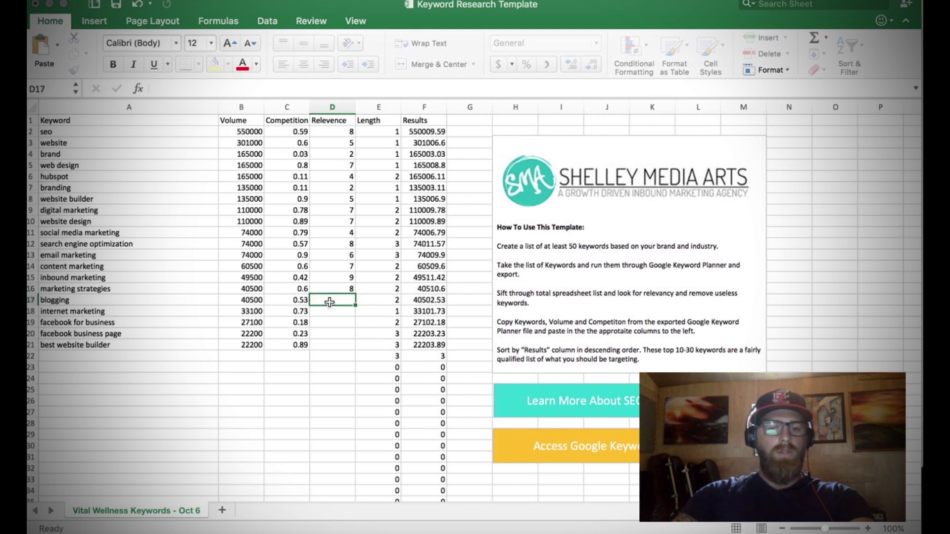
type("6")
key("Return")
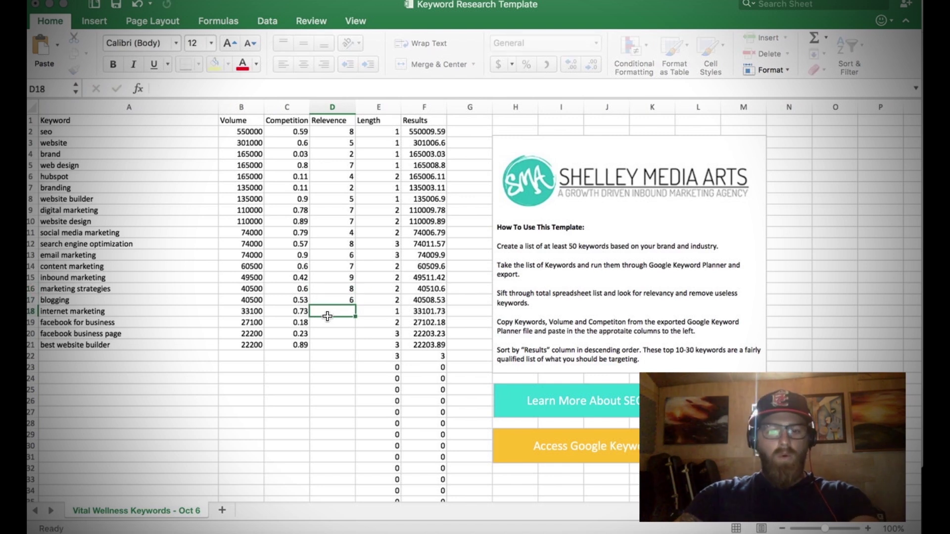
type("9")
key("Return")
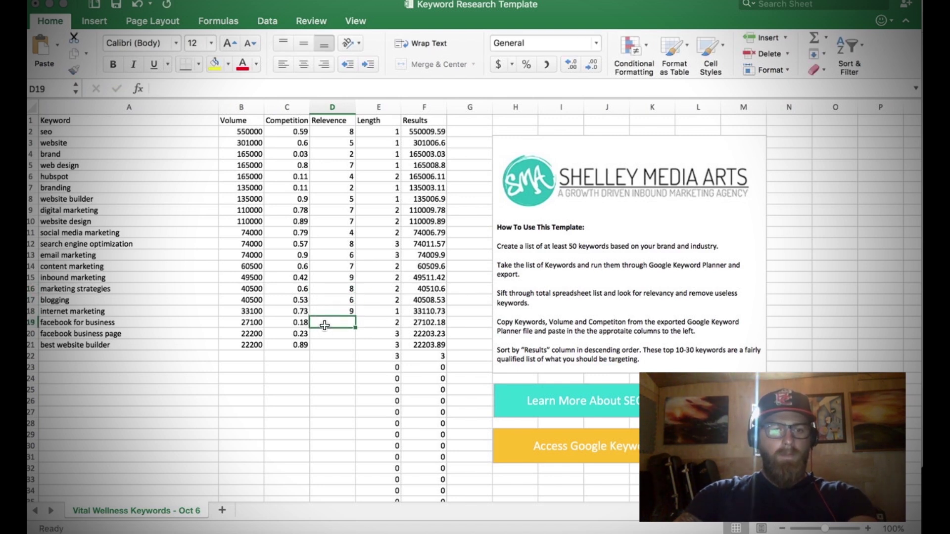
type("3")
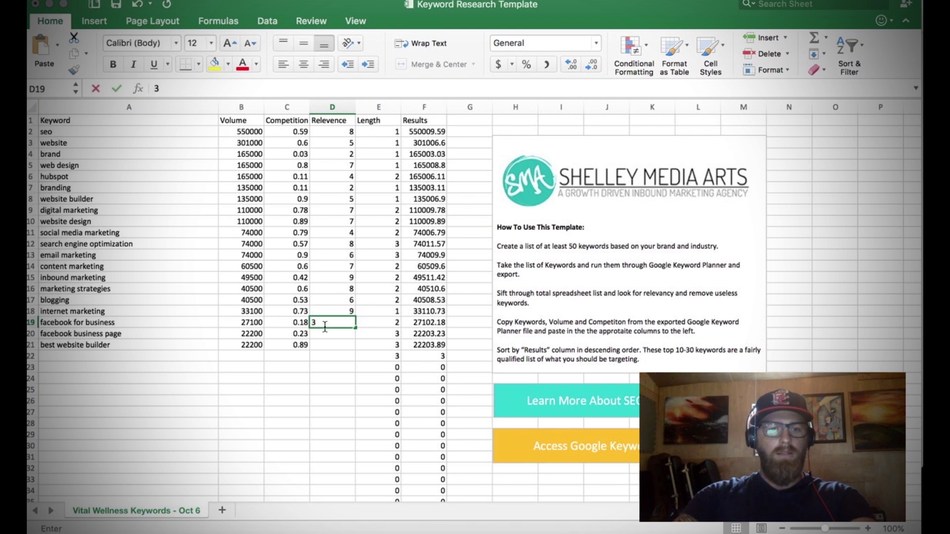
key("Return")
type("3")
key("Return")
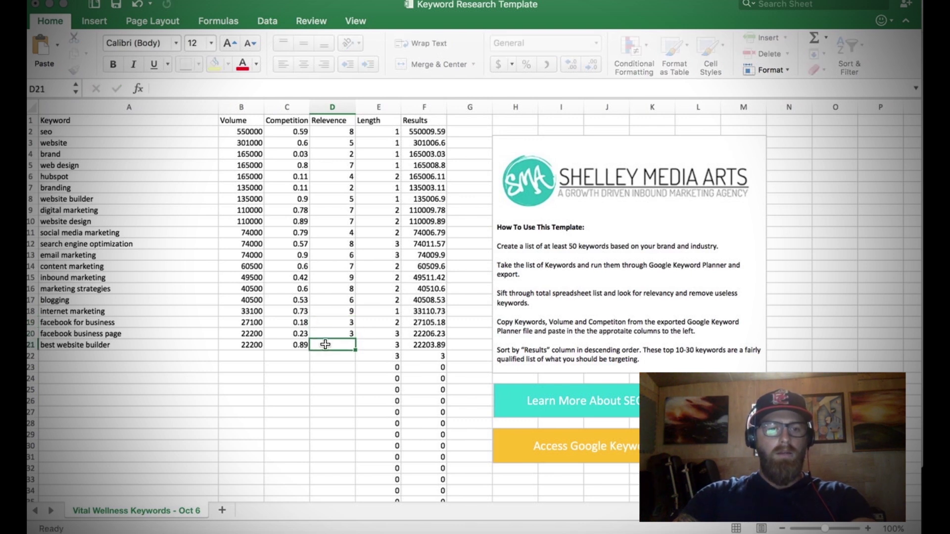
type("3")
left_click(461, 154)
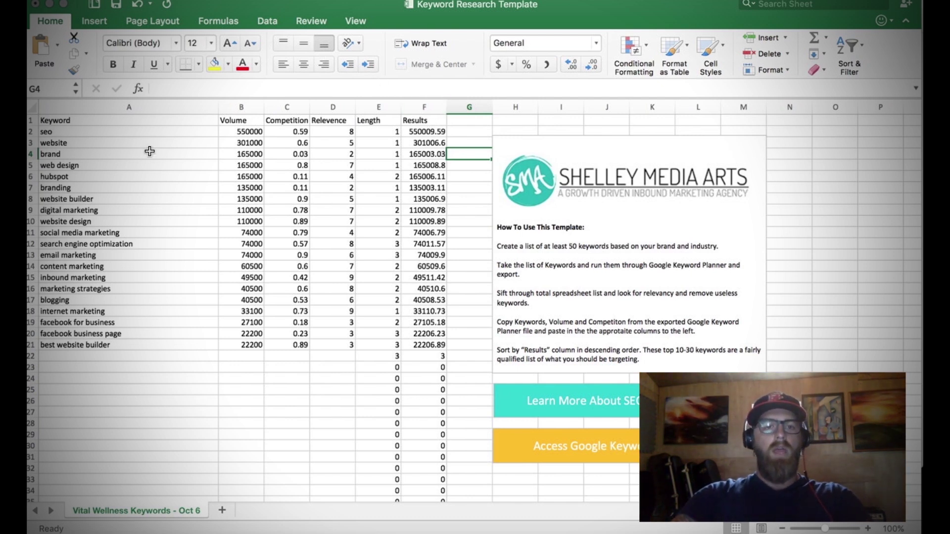
- Sort the keyword rows via Data > Sort on the Results column, Largest to Smallest
left_click(325, 1)
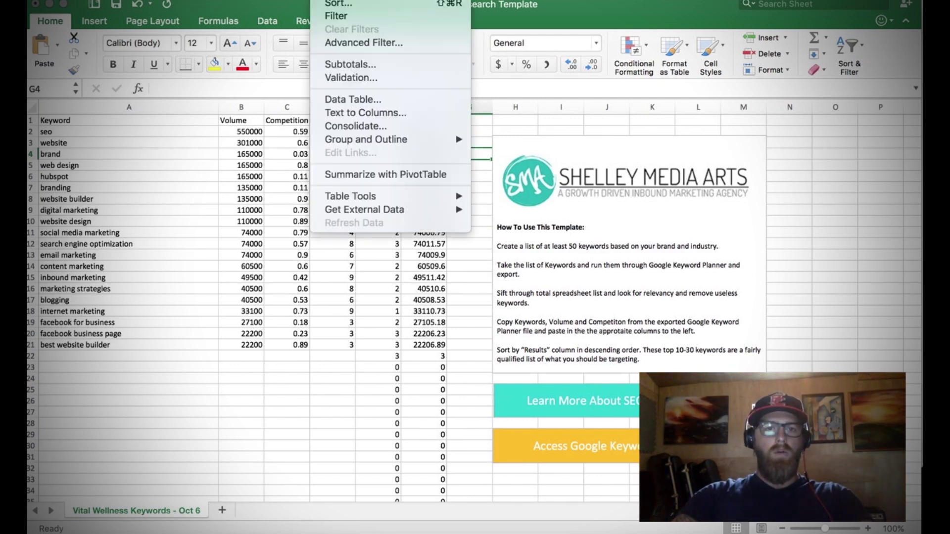
left_click(336, 4)
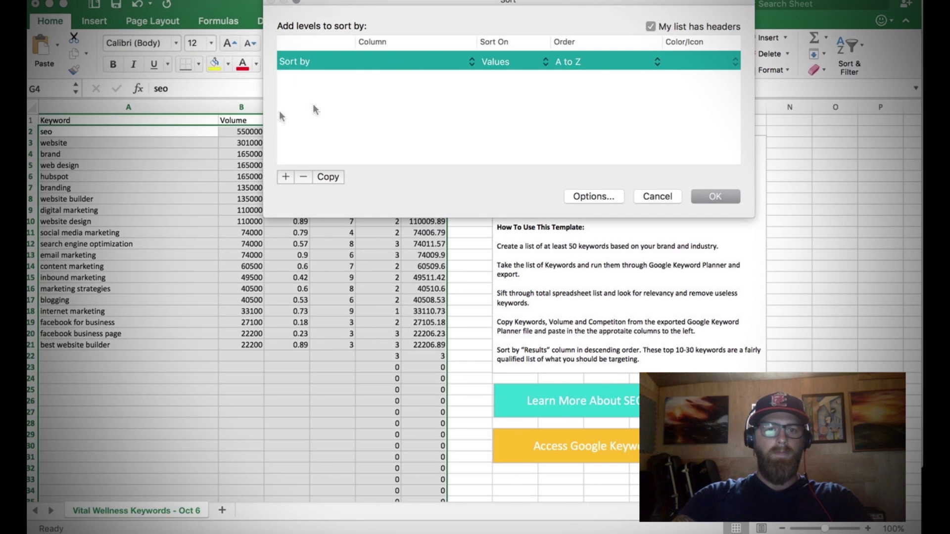
left_click(400, 61)
left_click(386, 125)
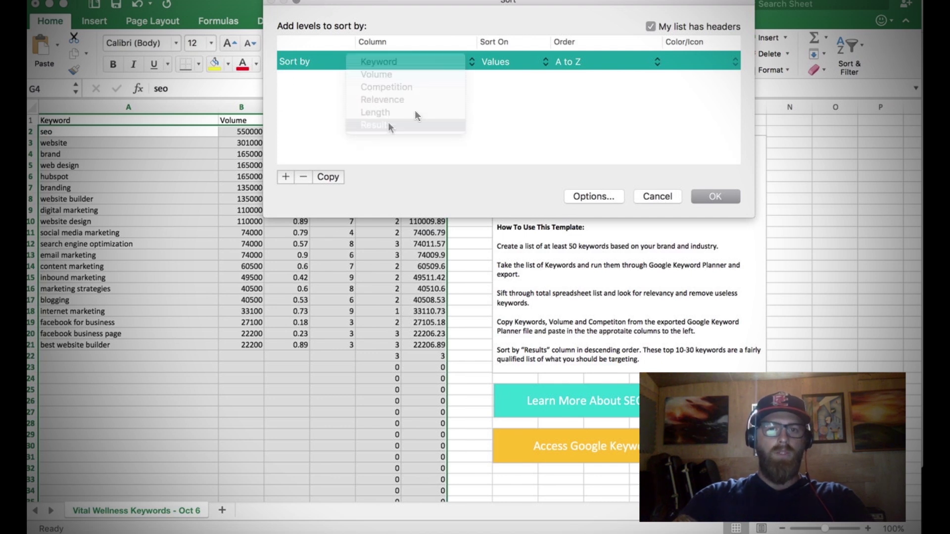
left_click(577, 61)
left_click(574, 75)
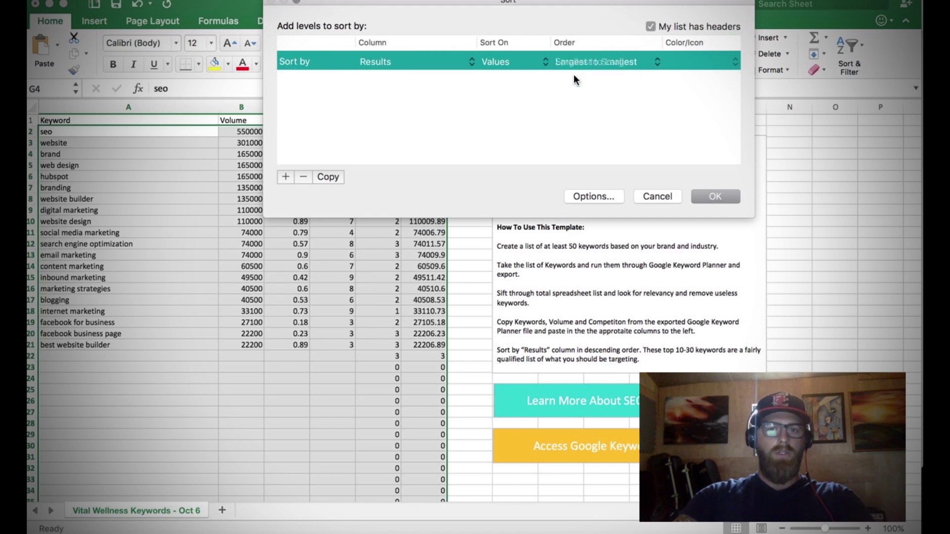
left_click(705, 197)
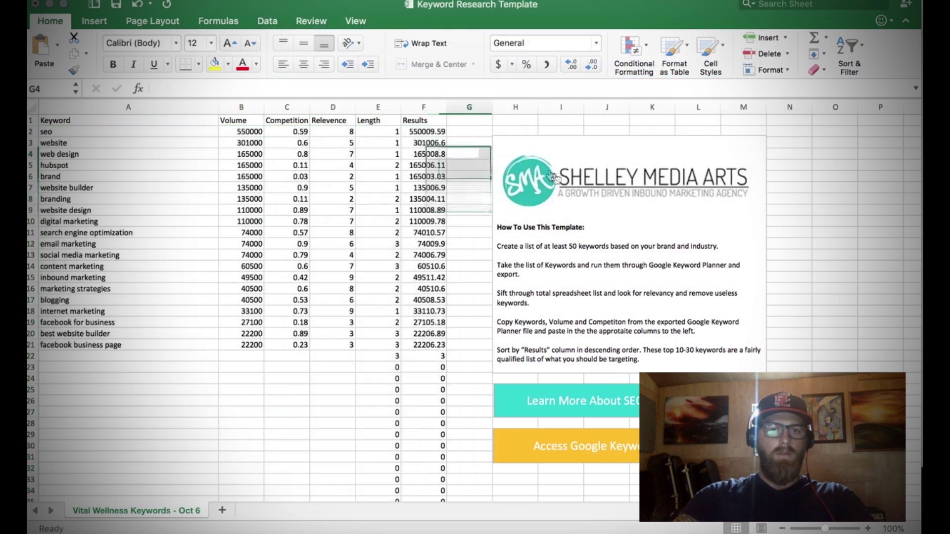